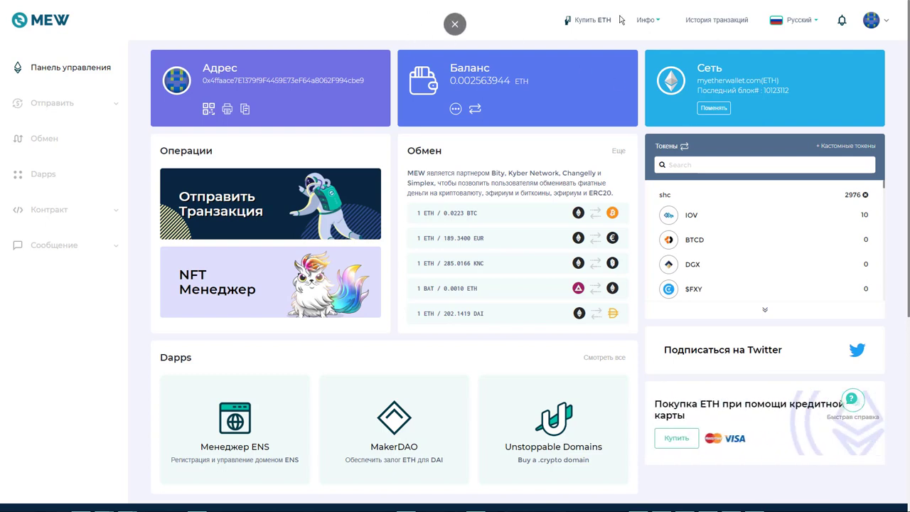
# Step: Open the Buy ETH form and switch its price currency from USD to RUB
pyautogui.click(580, 23)
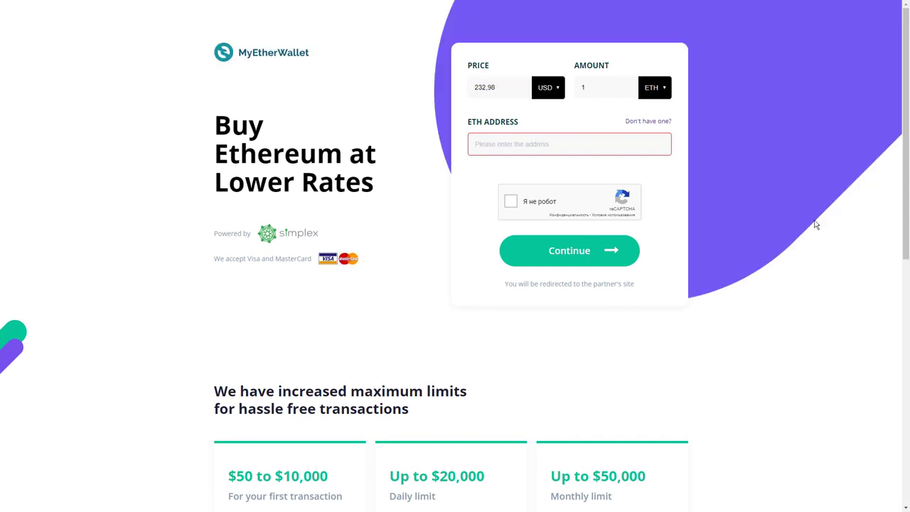
pyautogui.click(559, 93)
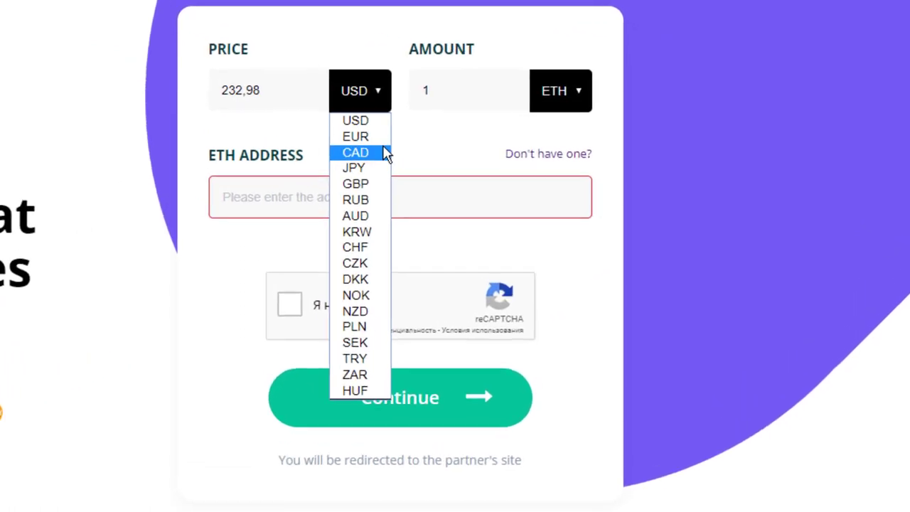
pyautogui.click(360, 199)
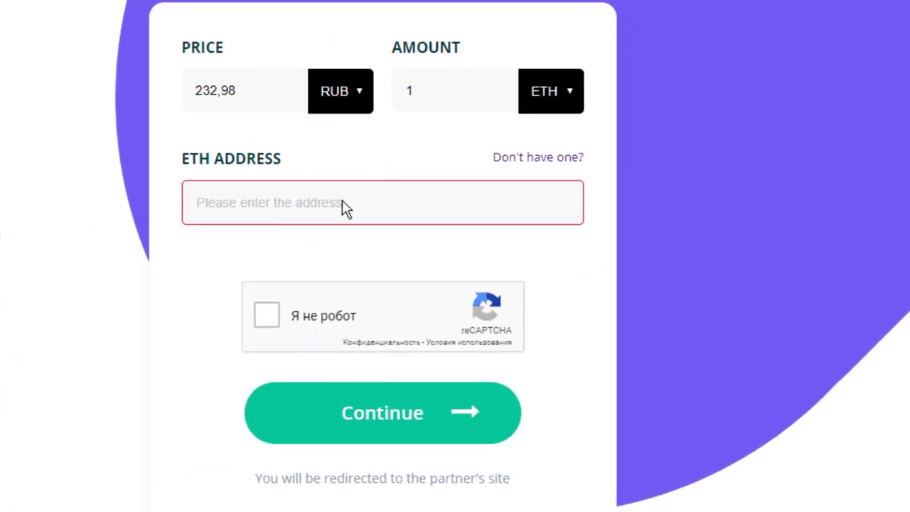
# Step: Clear the ETH amount and enter a price of 90000 RUB
pyautogui.moveTo(445, 95); pyautogui.dragTo(376, 100)
pyautogui.press('BackSpace')
pyautogui.moveTo(284, 90); pyautogui.dragTo(160, 104)
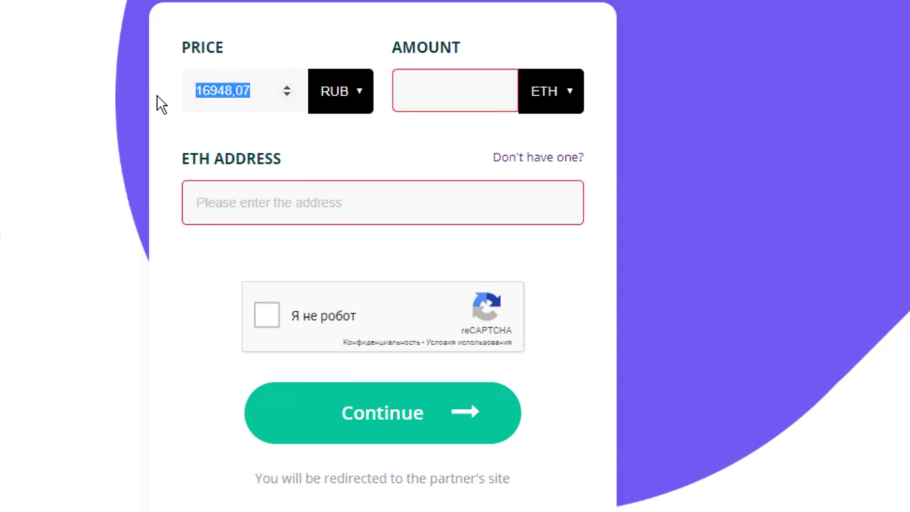
pyautogui.write('9000')
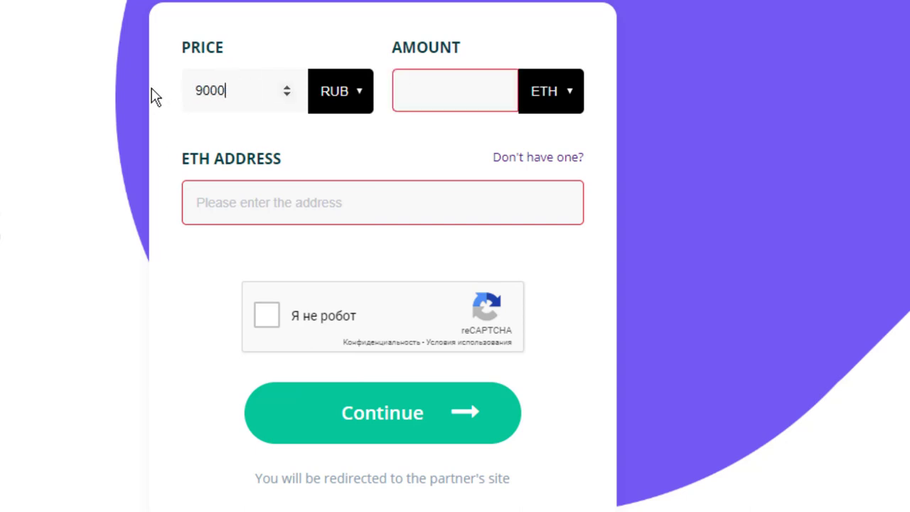
pyautogui.write('0')
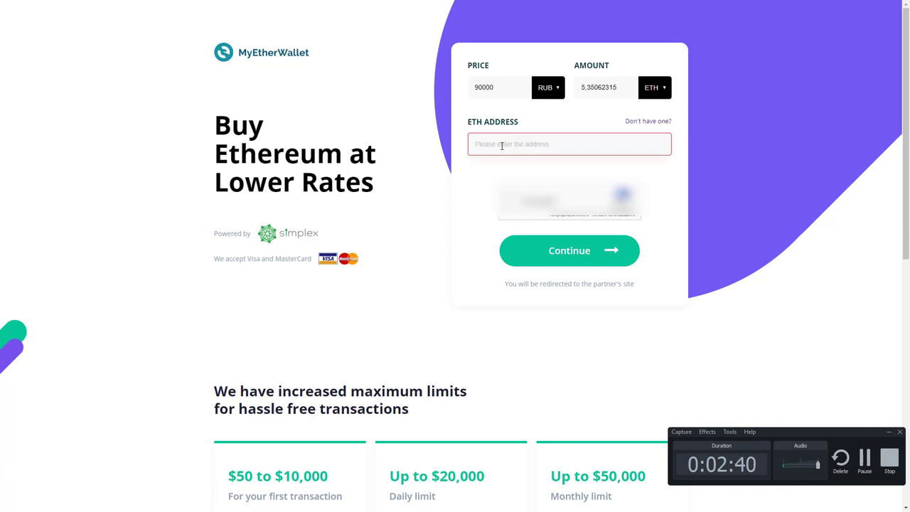
# Step: Paste the saved wallet as the receiving ETH address and pass the reCAPTCHA check
pyautogui.click(501, 146)
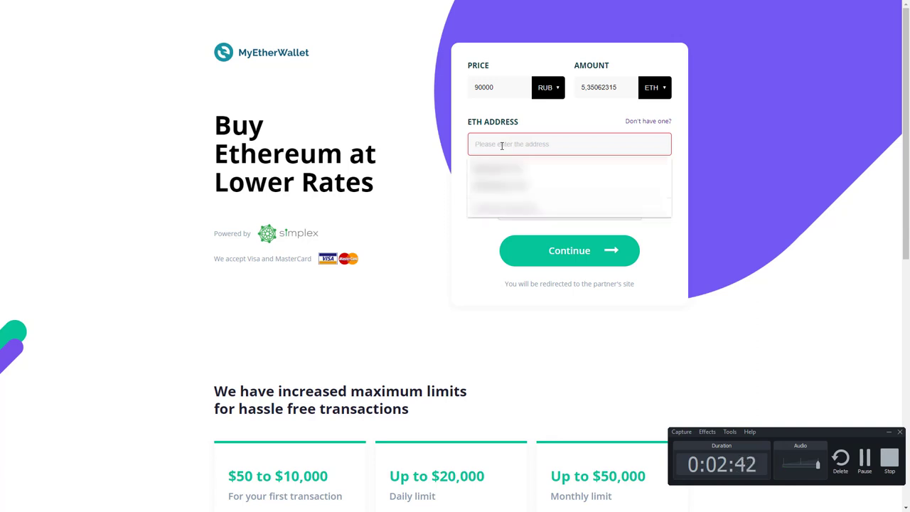
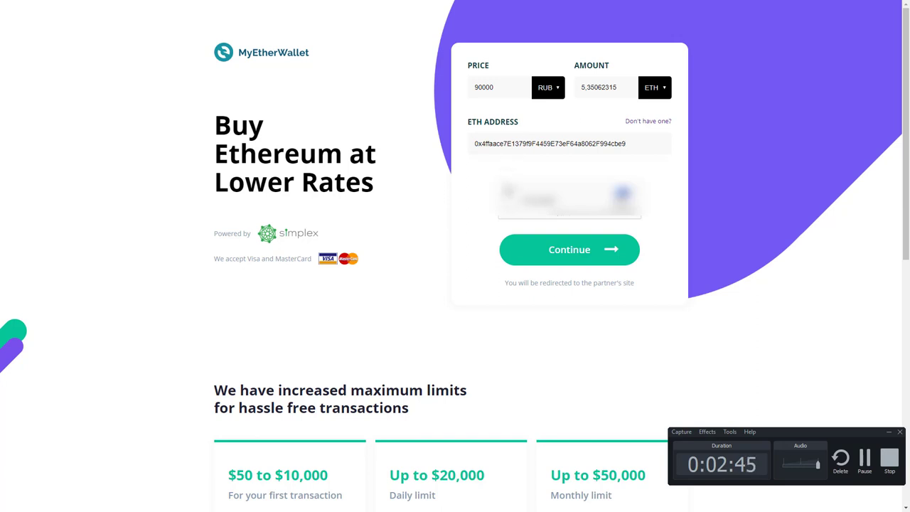
pyautogui.click(507, 202)
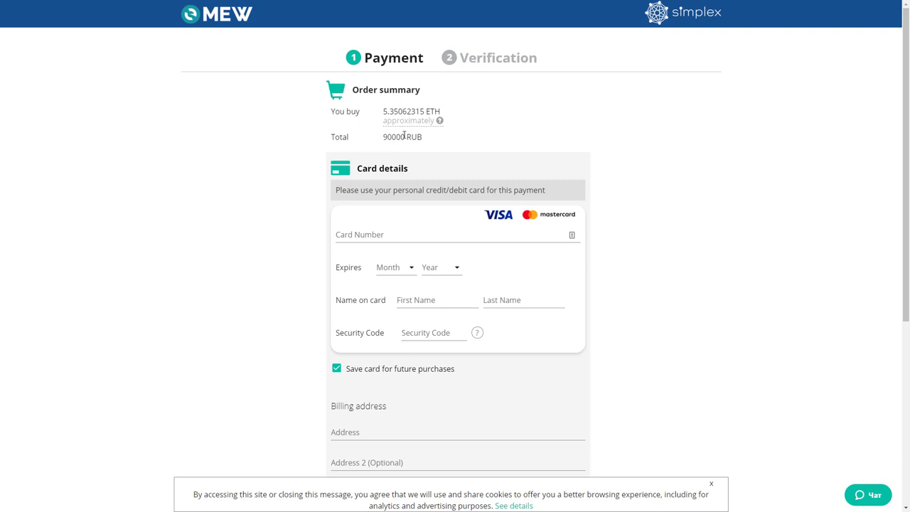
# Step: Review the 90000 RUB order, accept the Terms and Privacy Policy, and submit the payment
pyautogui.moveTo(381, 138); pyautogui.dragTo(429, 140)
pyautogui.click(435, 140)
pyautogui.scroll(-4, 619, 310)
pyautogui.scroll(4, 619, 311)
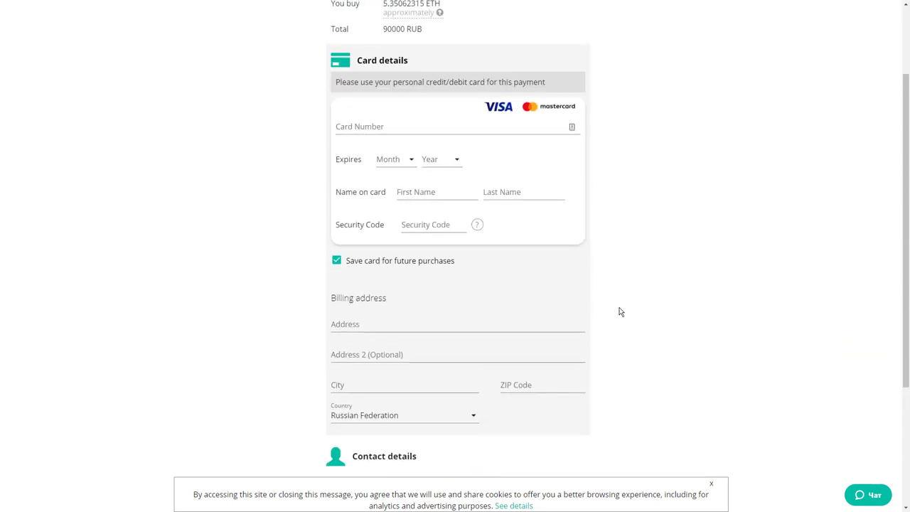
pyautogui.scroll(-1, 636, 309)
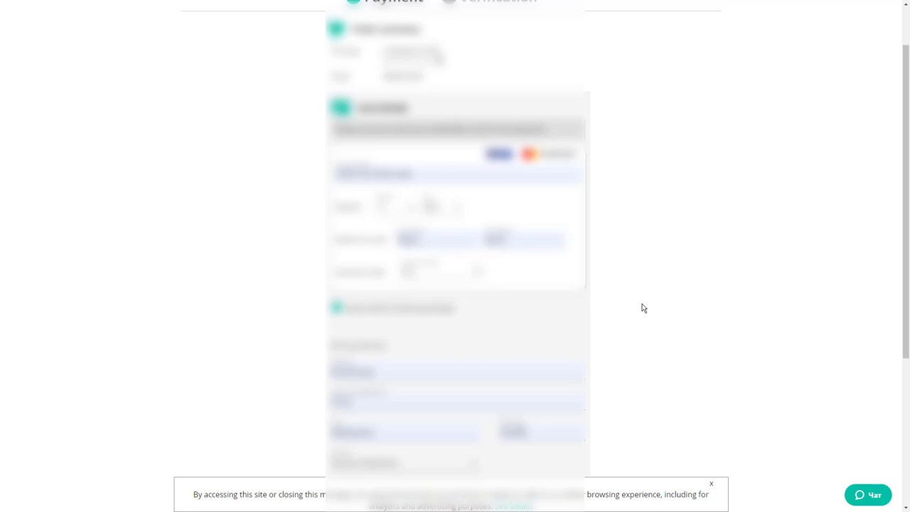
pyautogui.scroll(-3, 644, 308)
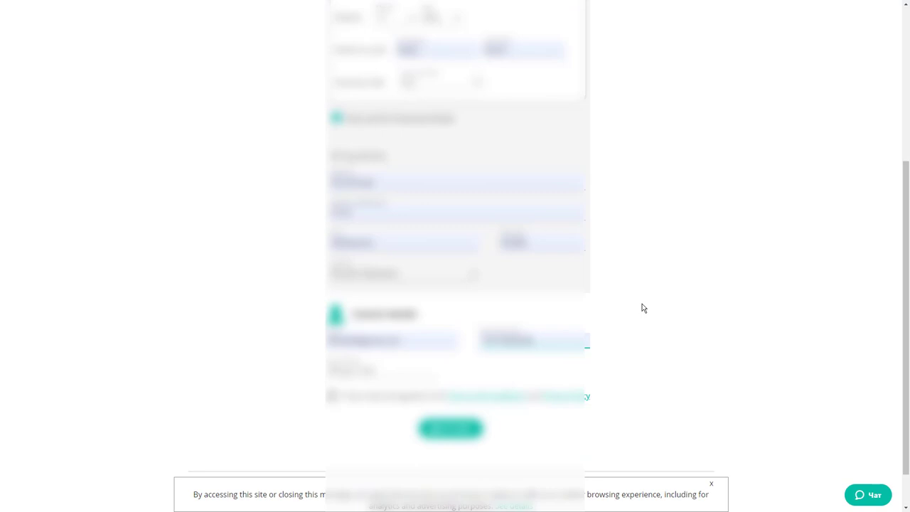
pyautogui.scroll(-1, 462, 369)
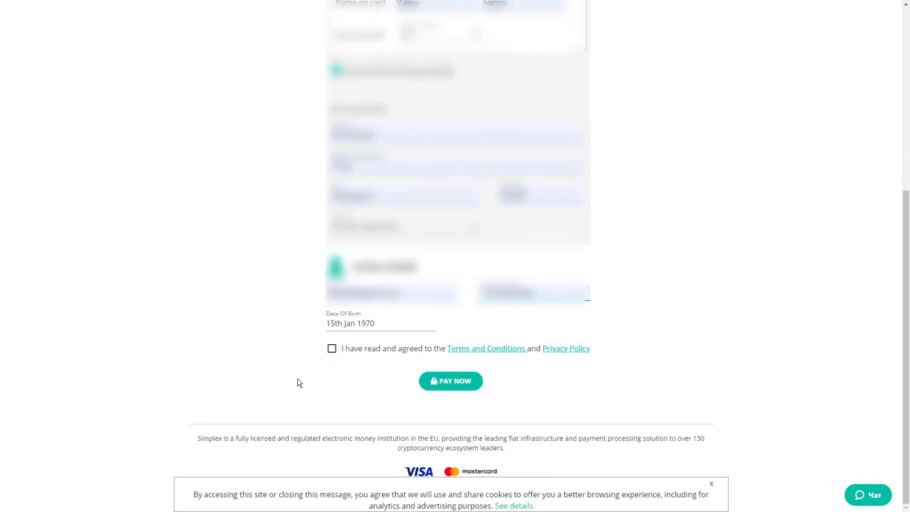
pyautogui.click(332, 350)
pyautogui.click(456, 386)
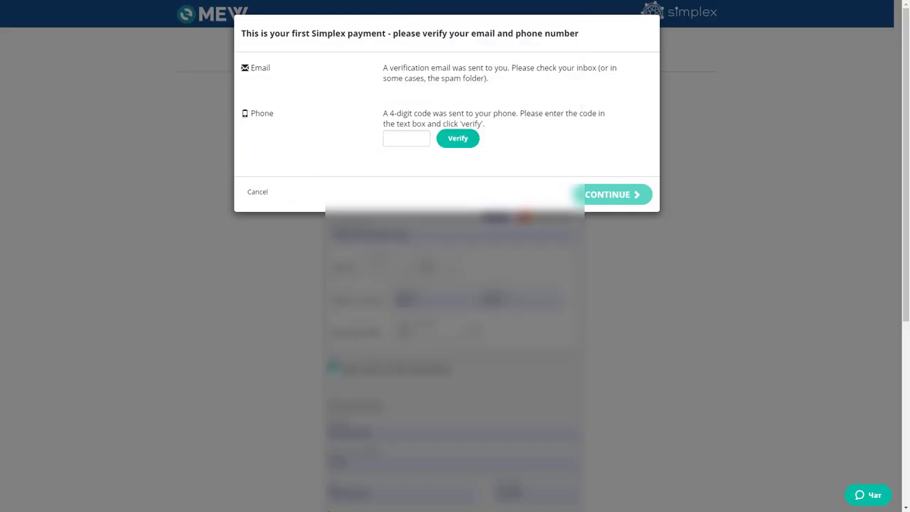
# Step: Verify the phone with the SMS code, close the email confirmation tab and continue
pyautogui.click(408, 140)
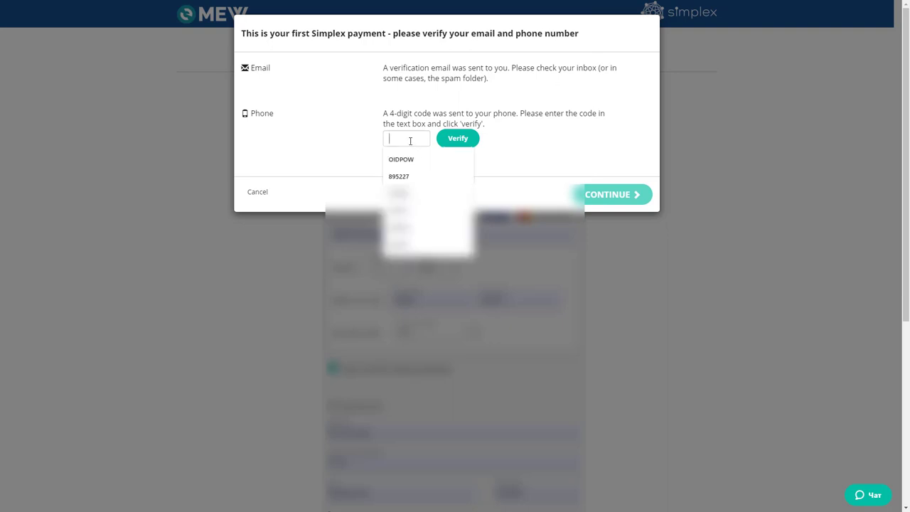
pyautogui.click(343, 137)
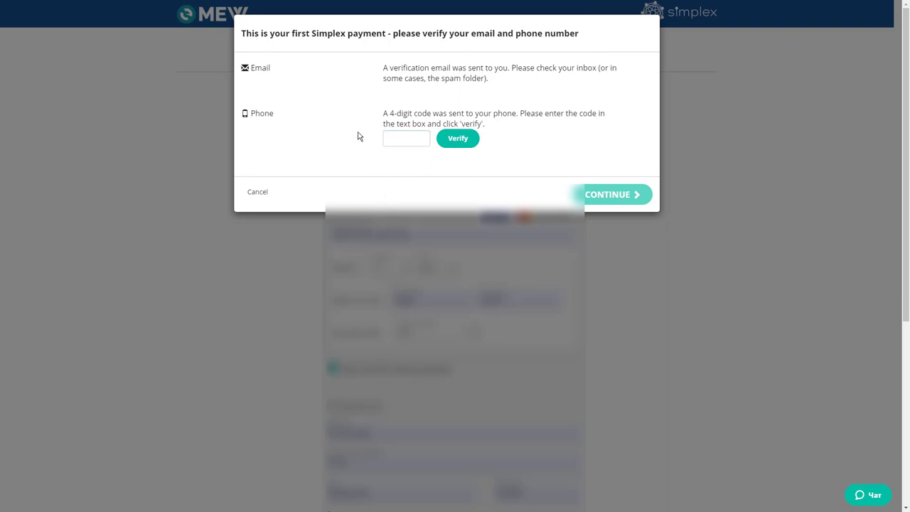
pyautogui.click(391, 138)
pyautogui.click(459, 139)
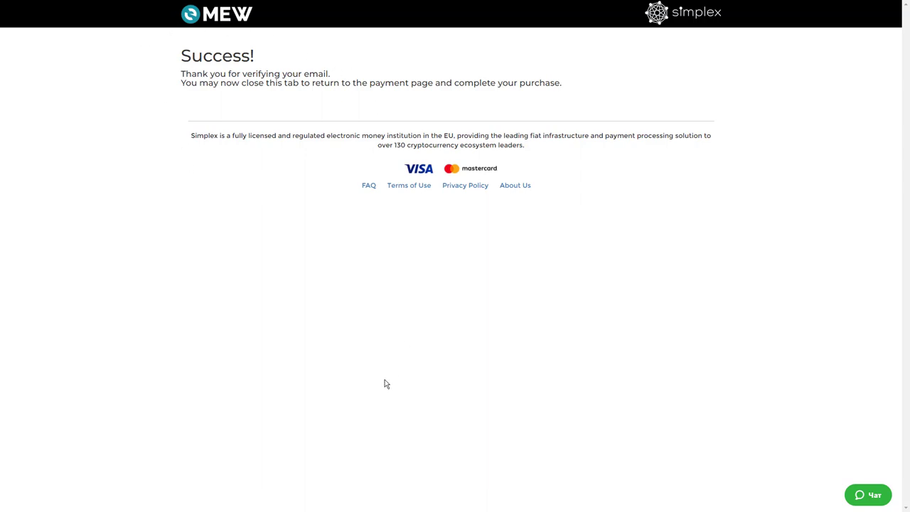
pyautogui.hotkey('ctrl', 'w')
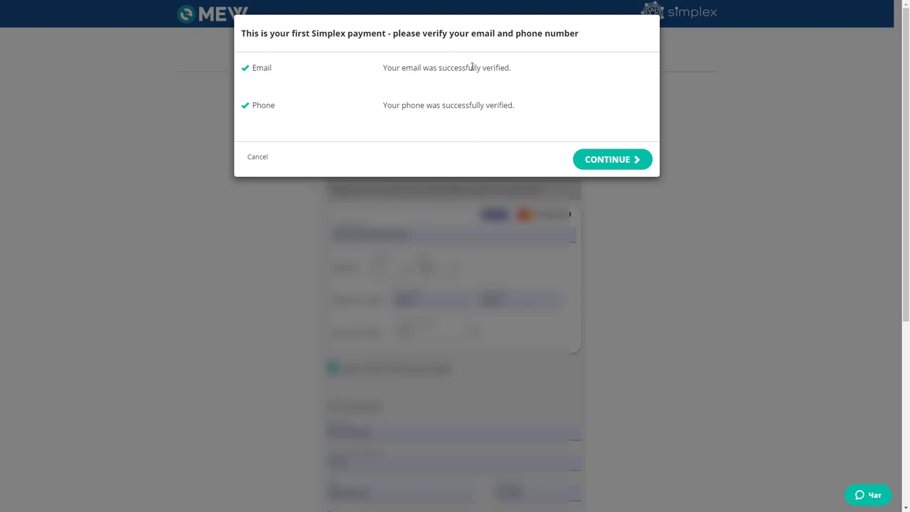
pyautogui.click(616, 159)
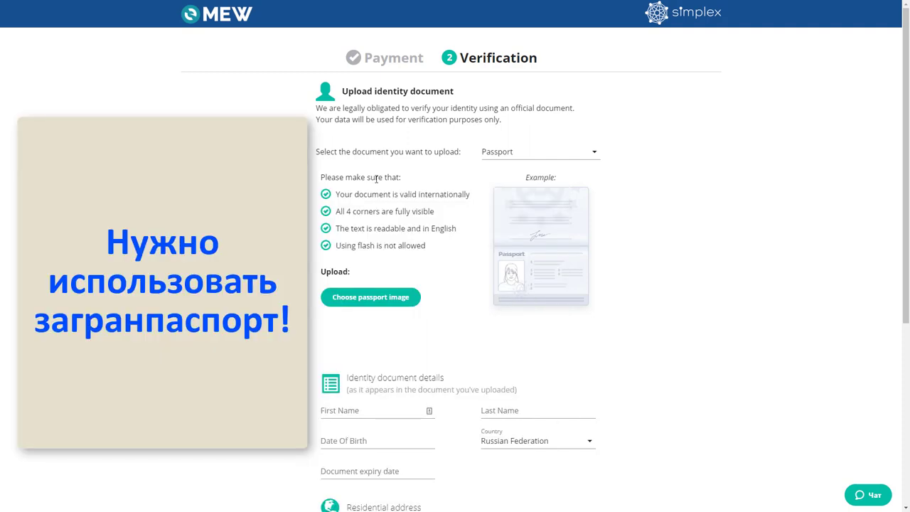
# Step: Keep Passport as the identity document type
pyautogui.click(592, 152)
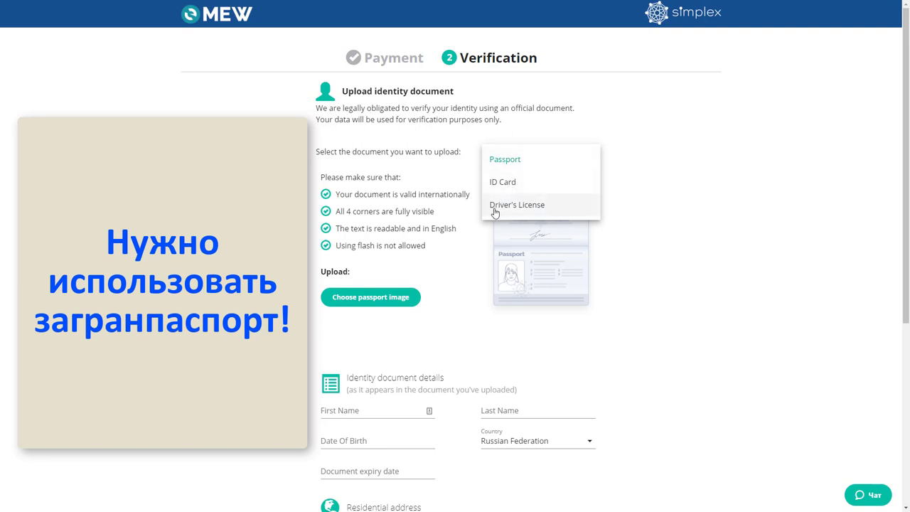
pyautogui.click(509, 162)
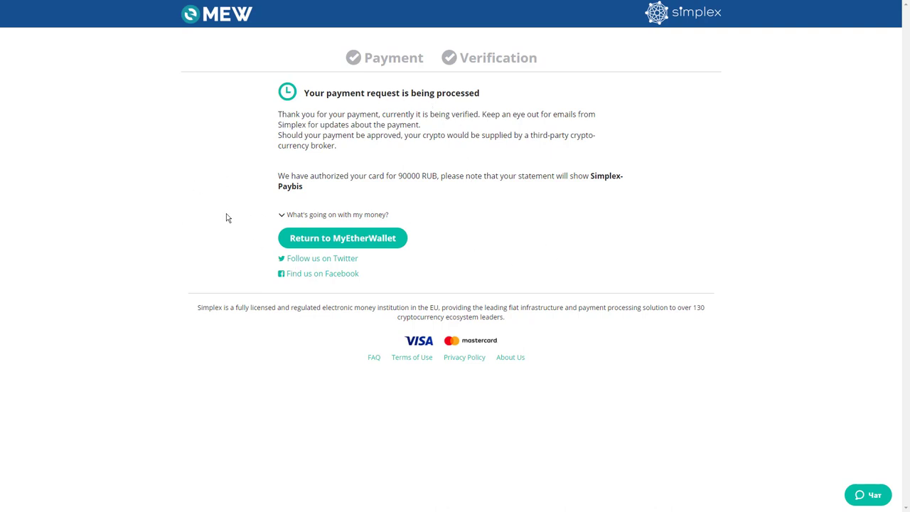
# Step: Return to MyEtherWallet and choose software access from the wallet access options
pyautogui.click(358, 243)
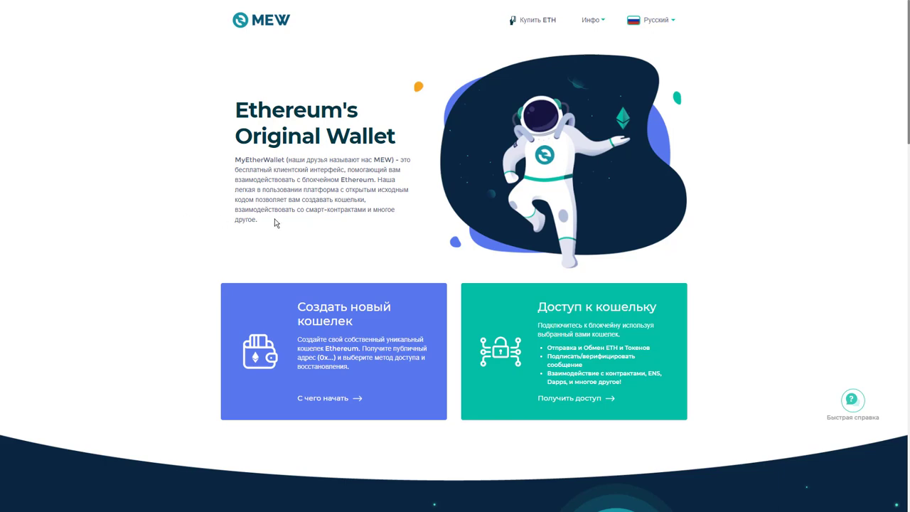
pyautogui.click(569, 341)
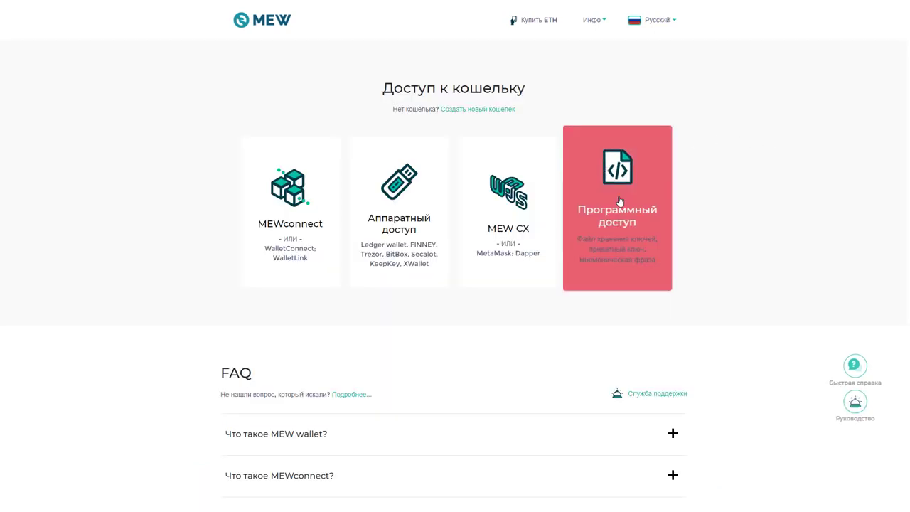
pyautogui.click(619, 202)
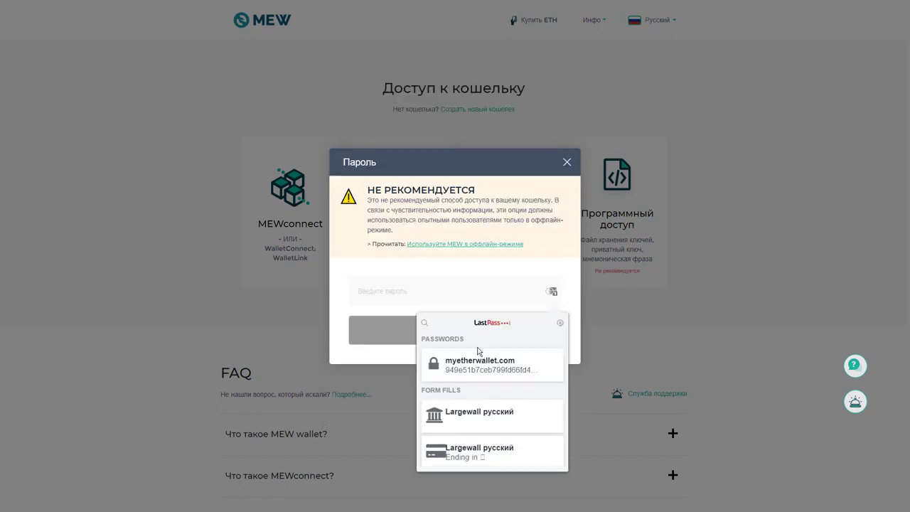
# Step: Unlock the wallet with the saved password and refresh the balance to 5.353186944 ETH
pyautogui.click(503, 200)
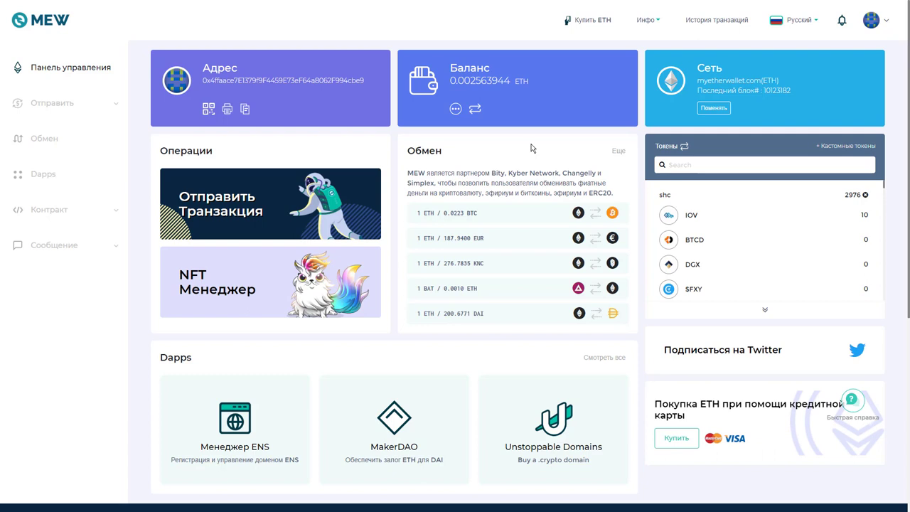
pyautogui.click(475, 108)
# Step: On the exchange page, choose USDT as the currency to receive and paste 4.38 ETH
pyautogui.click(42, 144)
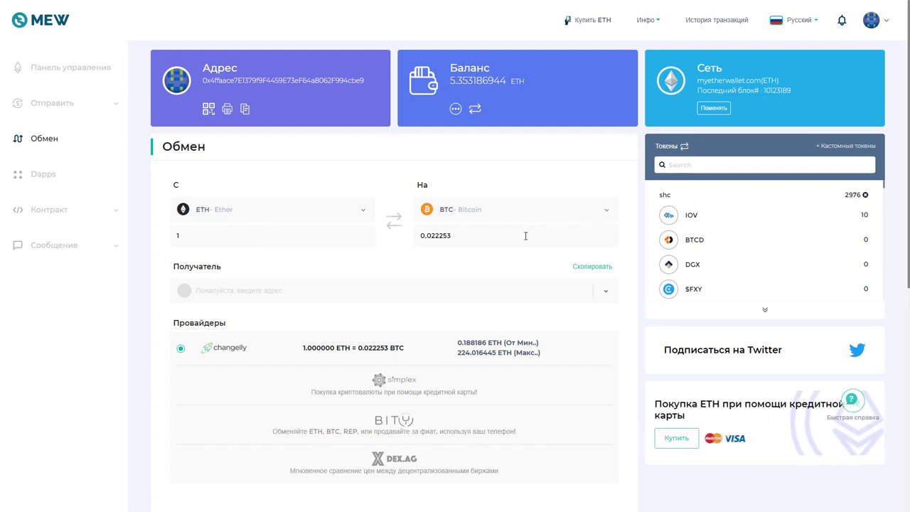
pyautogui.click(603, 212)
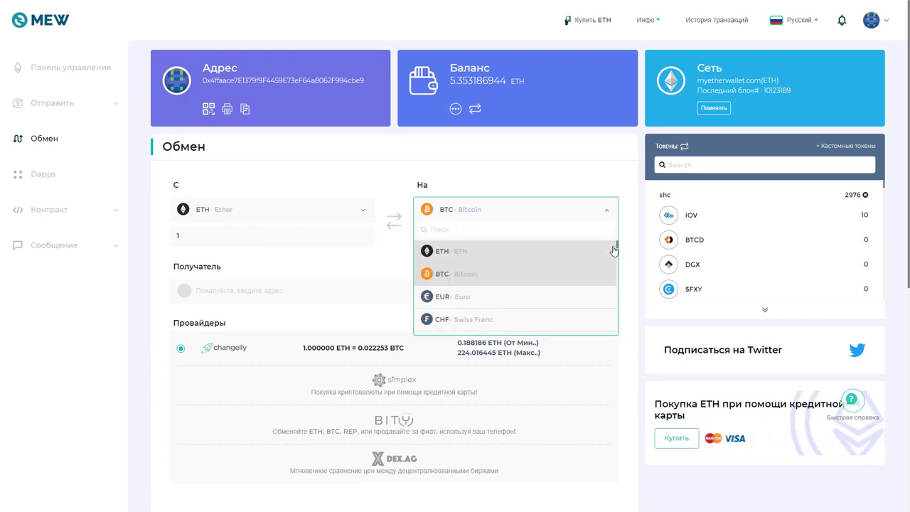
pyautogui.scroll(-2, 616, 260)
pyautogui.moveTo(618, 263); pyautogui.dragTo(625, 323)
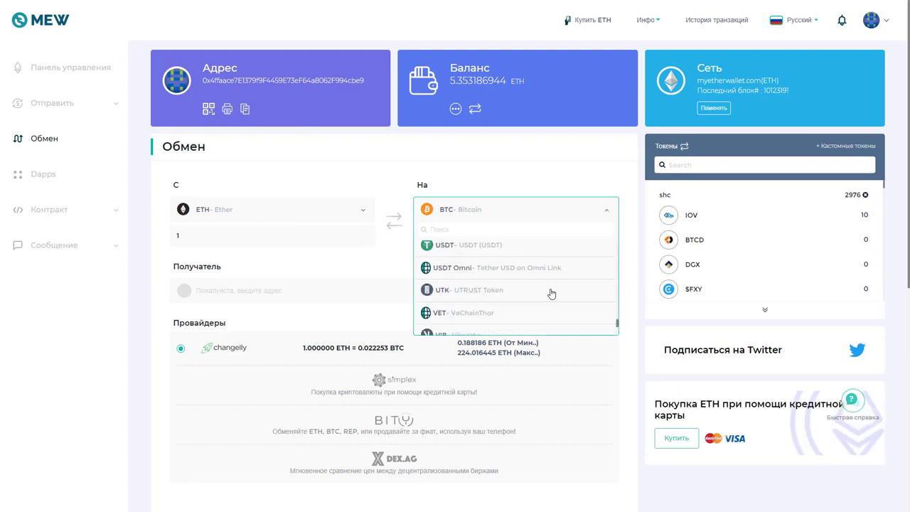
pyautogui.scroll(2, 534, 290)
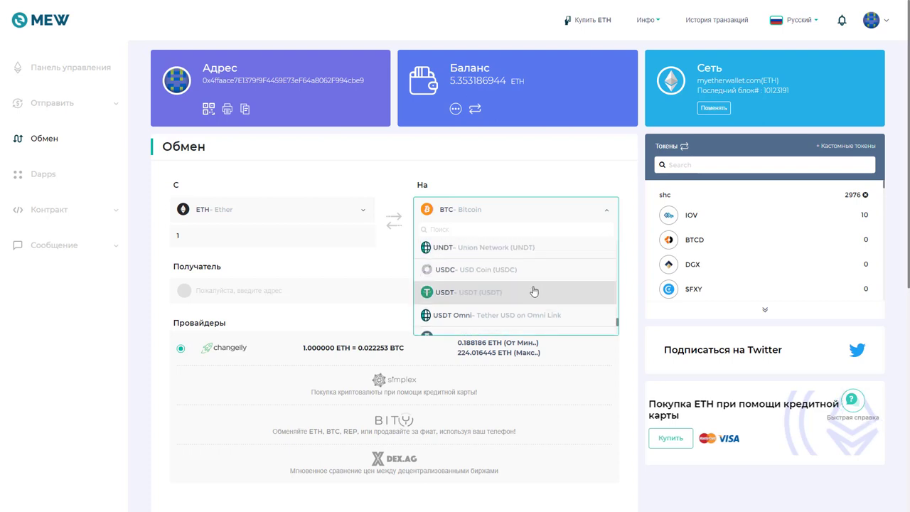
pyautogui.click(444, 298)
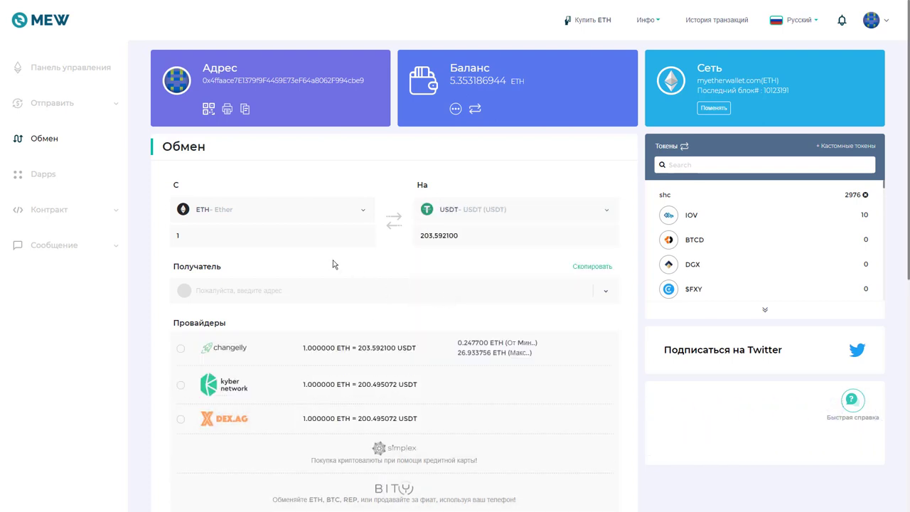
pyautogui.write('5.35318694')
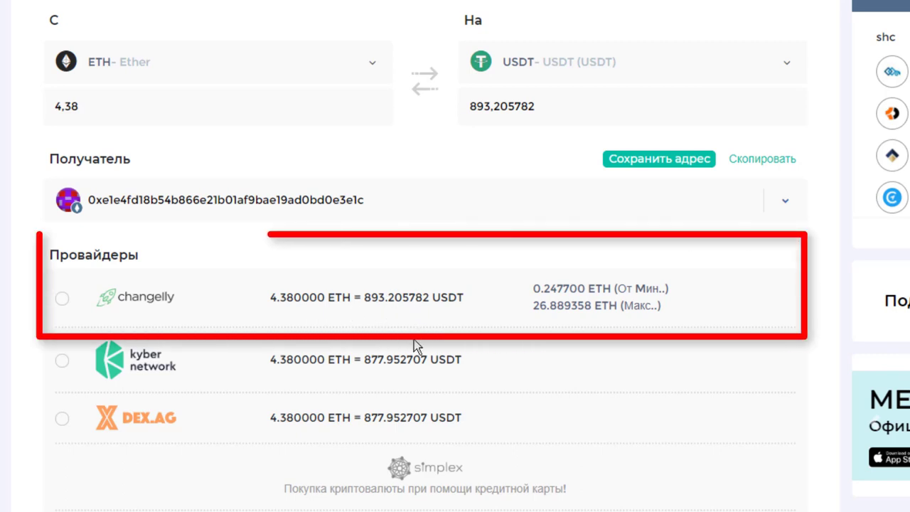
# Step: Select Changelly as the swap provider and proceed to the confirmation dialog
pyautogui.click(63, 299)
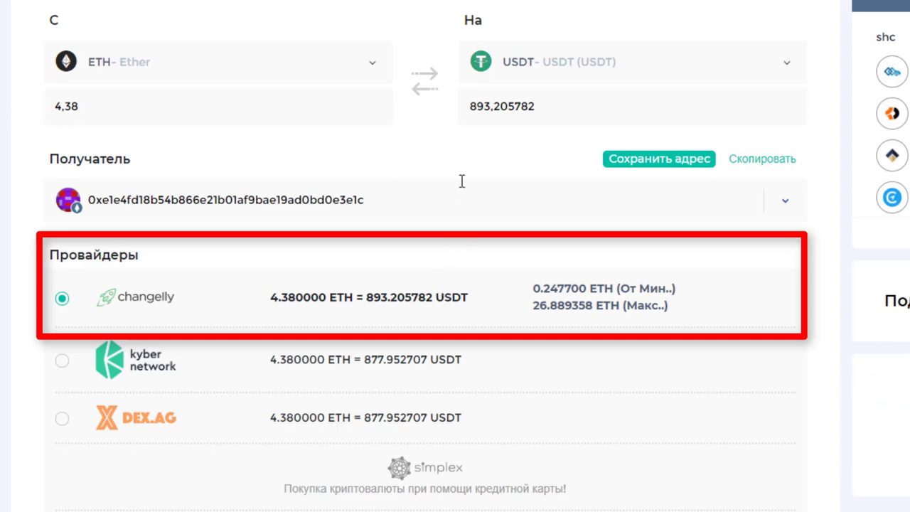
pyautogui.scroll(-2, 461, 181)
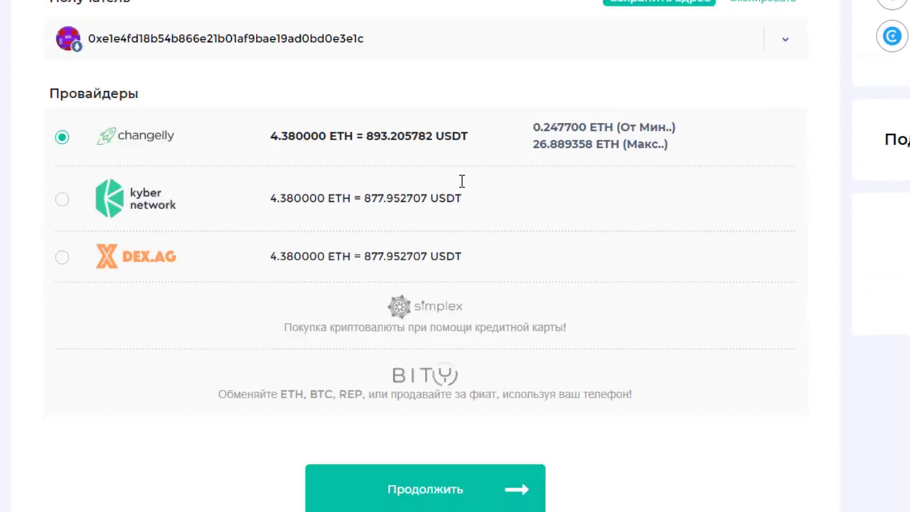
pyautogui.scroll(-2, 461, 181)
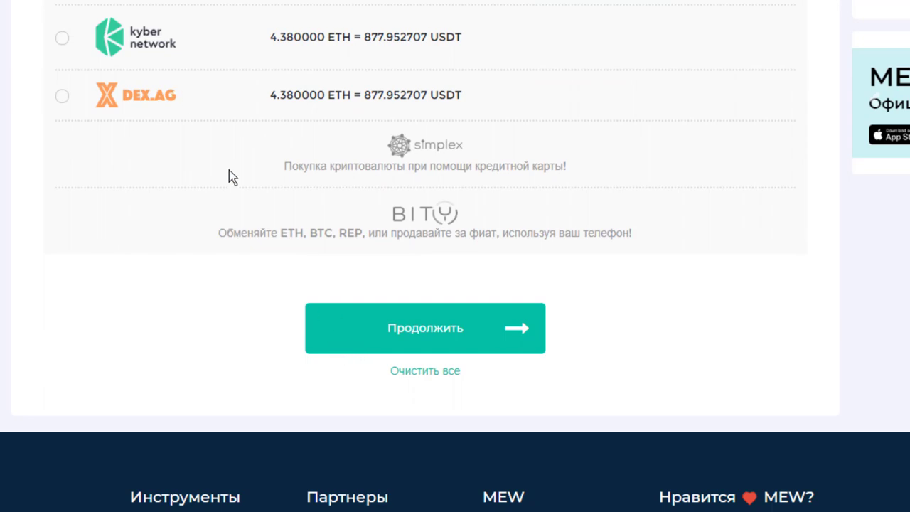
pyautogui.click(443, 339)
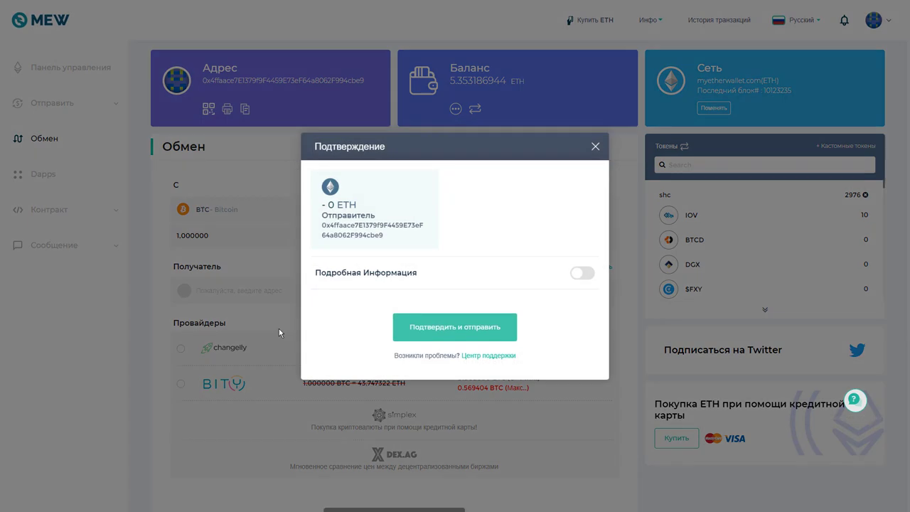
# Step: Show the gas details, then confirm and send the 4.38 ETH to USDT swap
pyautogui.click(584, 274)
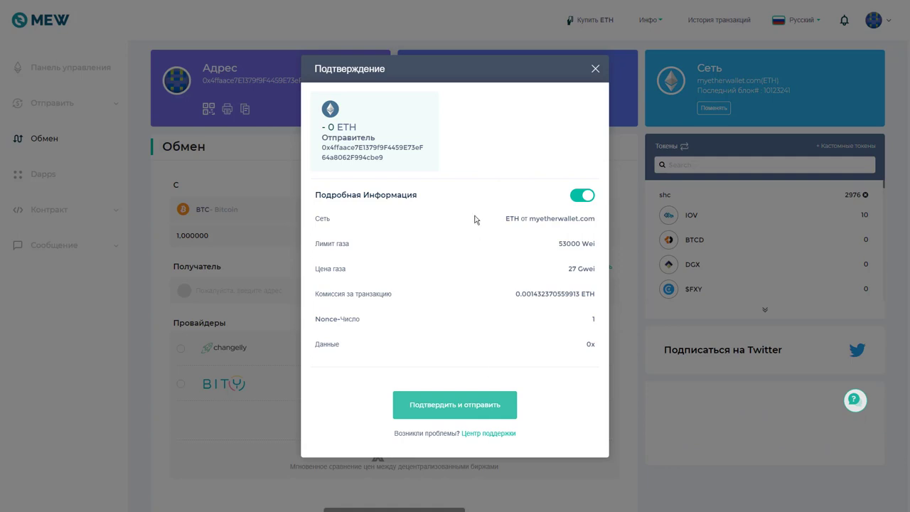
pyautogui.click(467, 406)
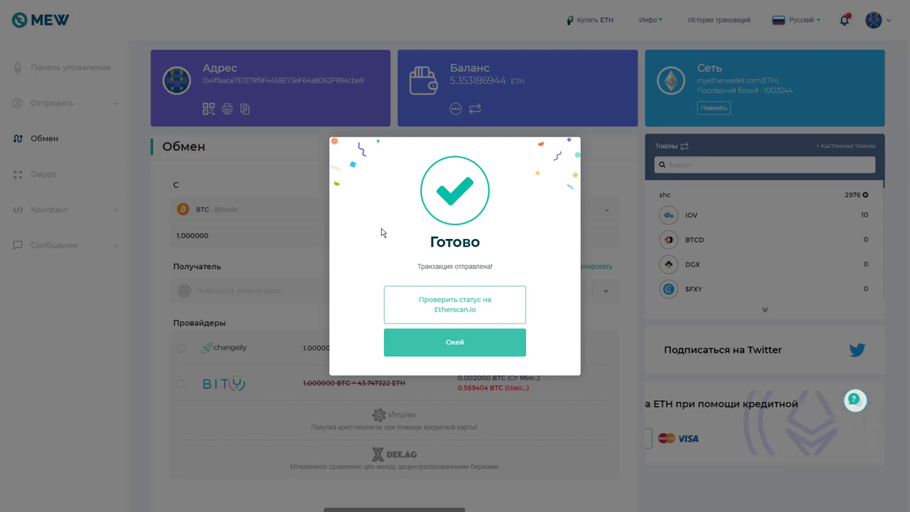
# Step: Dismiss the Готово success dialog and refresh the wallet balance on the Баланс card
pyautogui.click(448, 344)
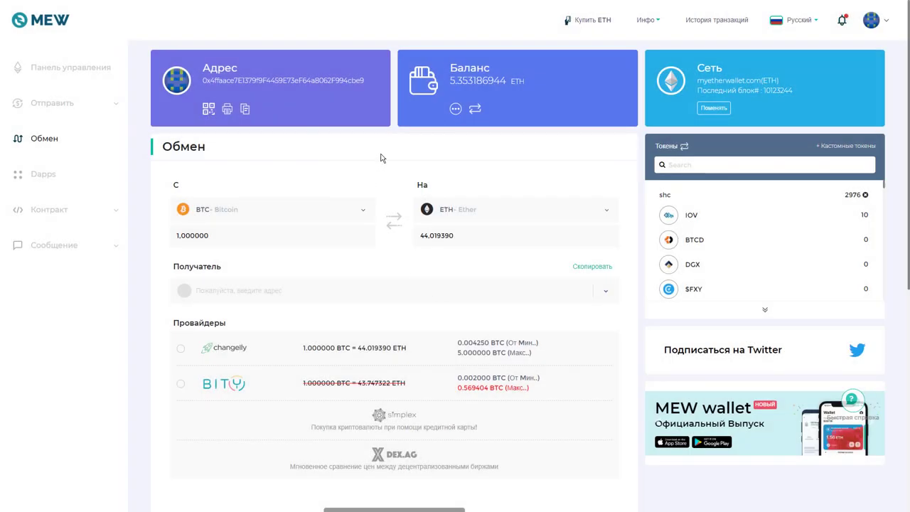
pyautogui.click(474, 110)
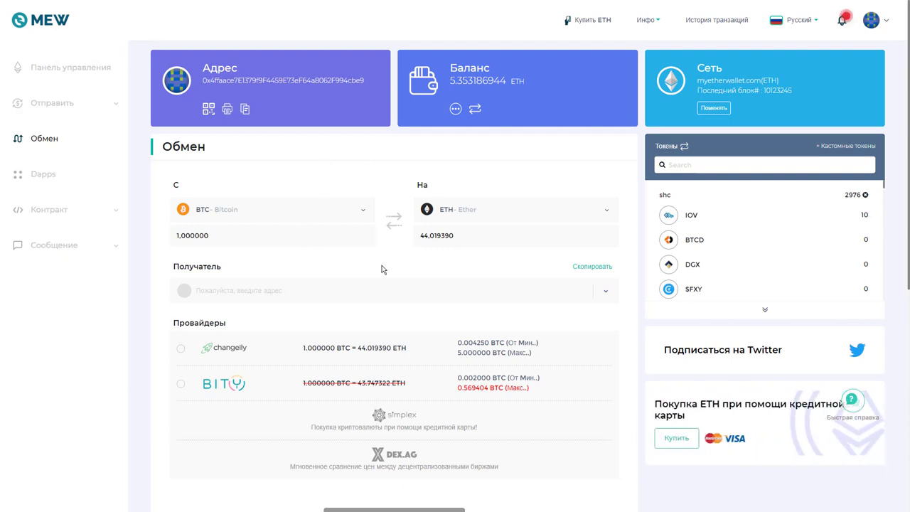
pyautogui.click(844, 21)
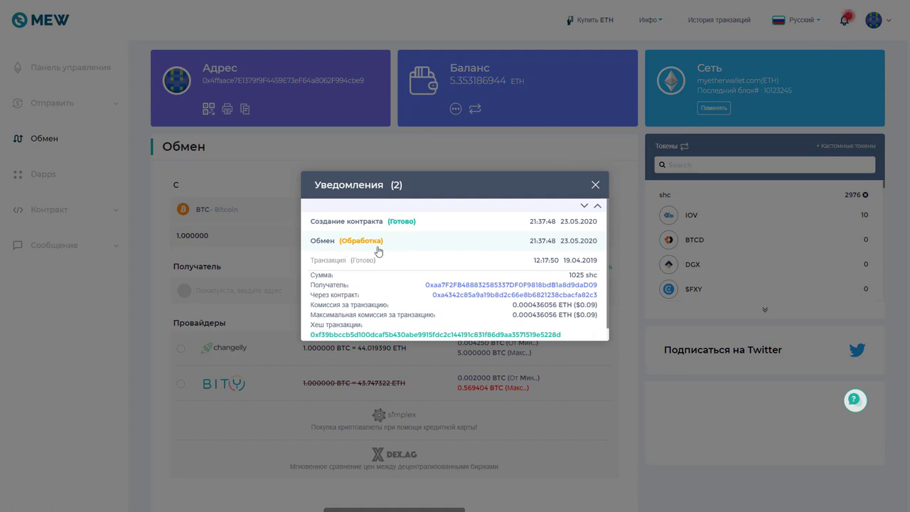
pyautogui.scroll(-1, 478, 255)
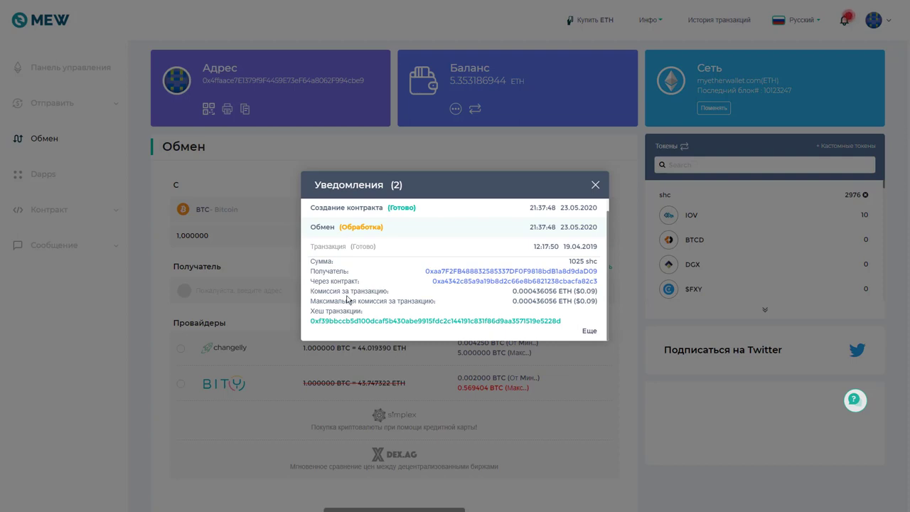
pyautogui.scroll(1, 389, 276)
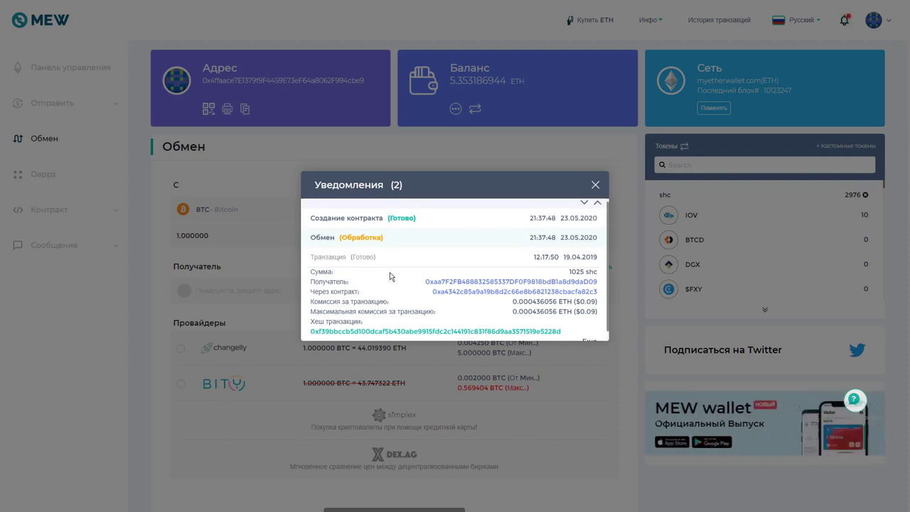
pyautogui.scroll(-1, 562, 213)
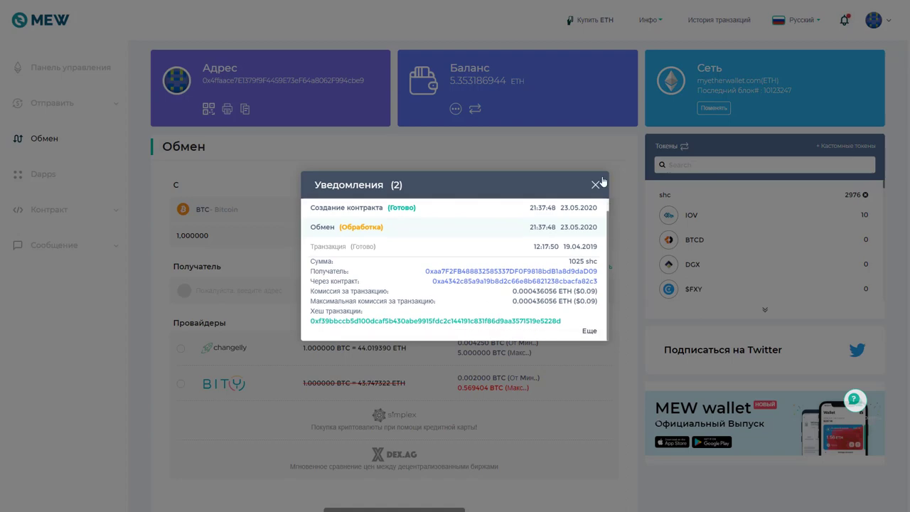
pyautogui.click(596, 184)
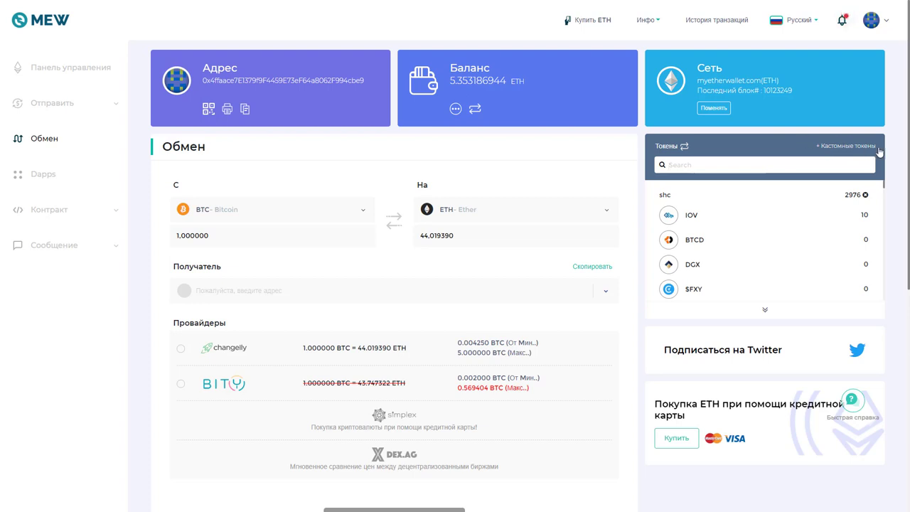
pyautogui.click(781, 166)
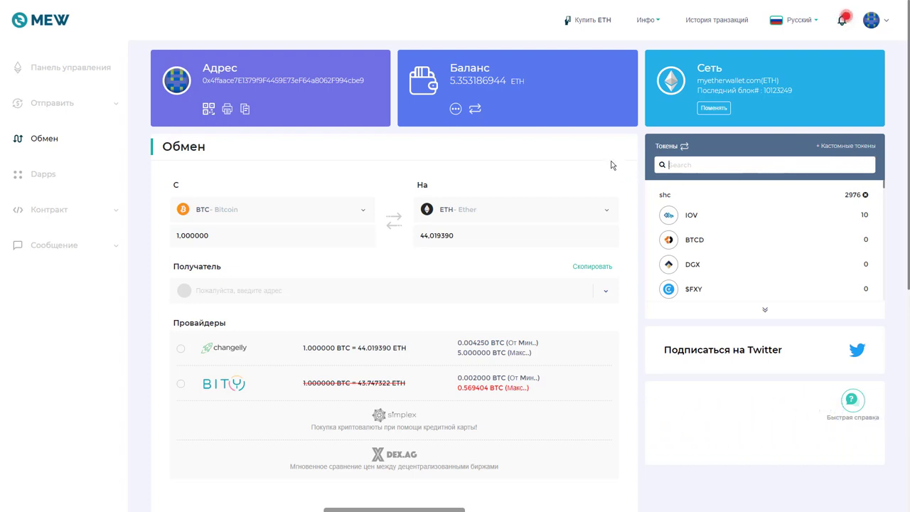